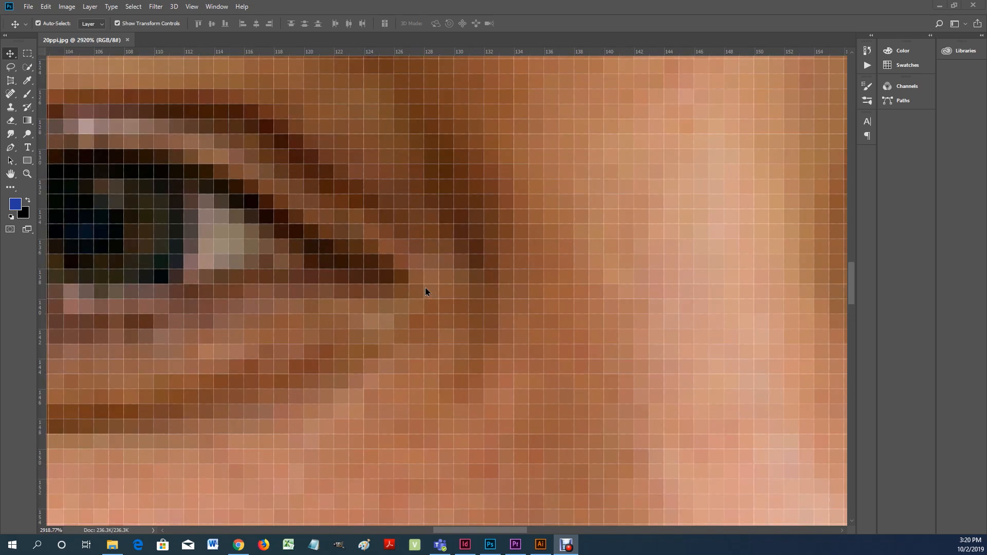
Compare the pixel grid of 20ppi.jpg with the curve edges of the horse artwork in animal-1297884.svg at different magnifications.
scroll(425, 292, down, 10)
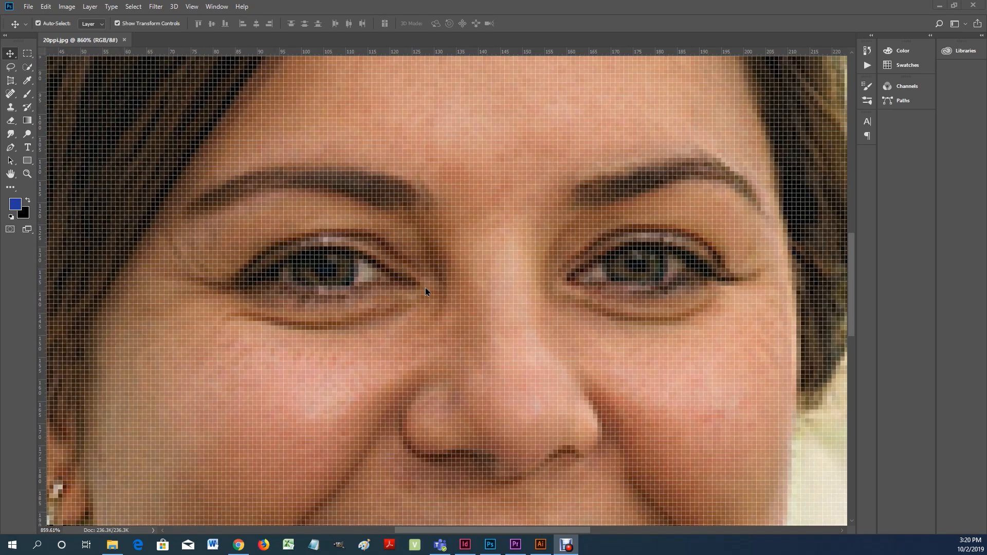
scroll(425, 292, down, 2)
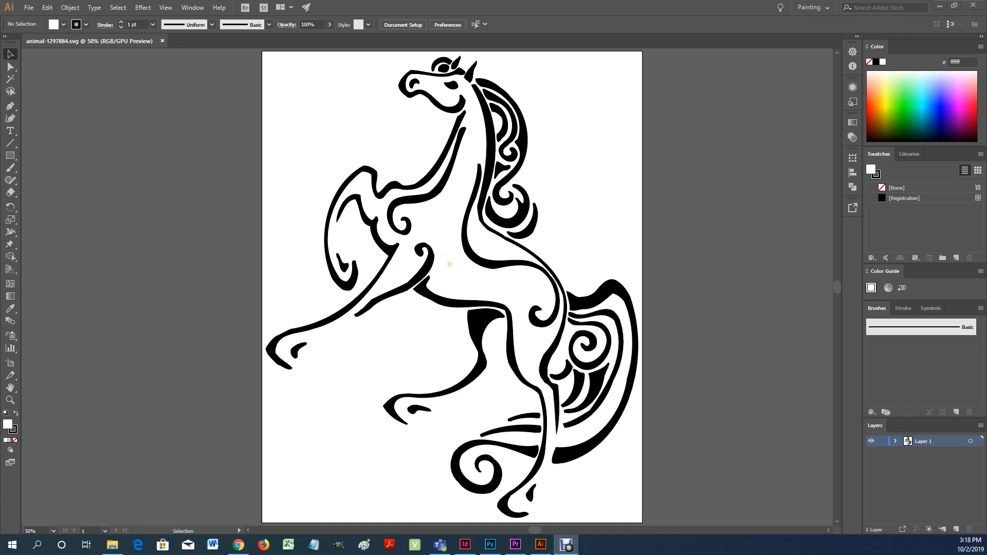
scroll(449, 264, up, 8)
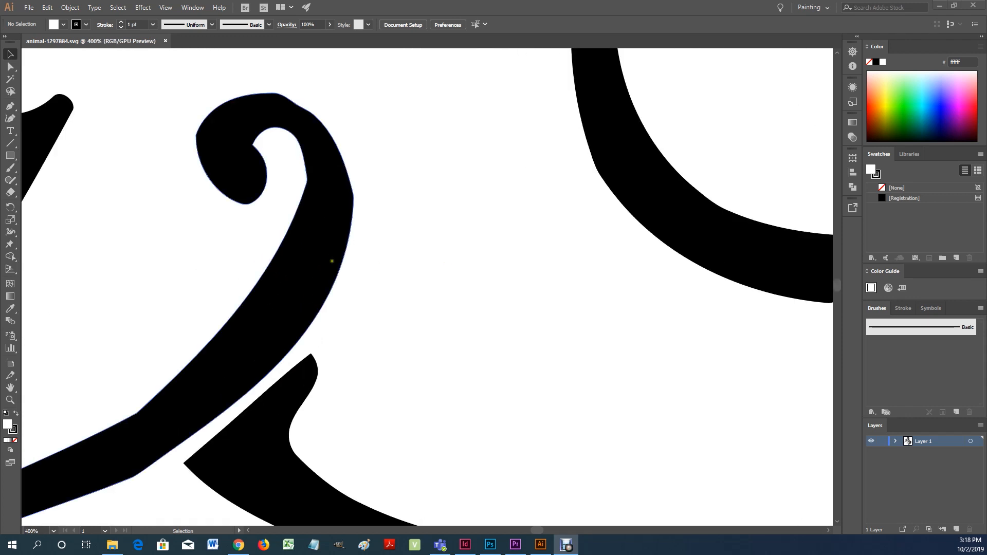
scroll(312, 228, up, 12)
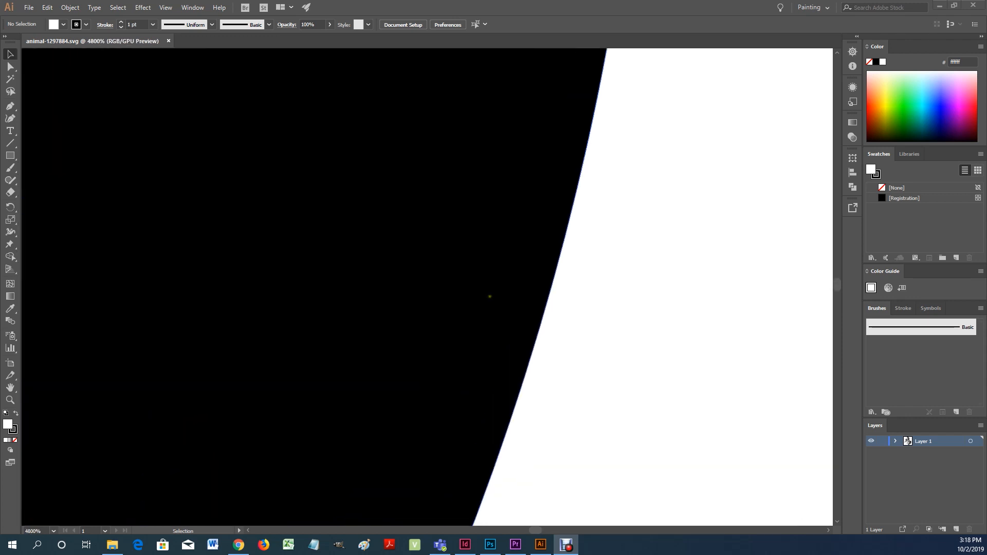
scroll(527, 318, down, 20)
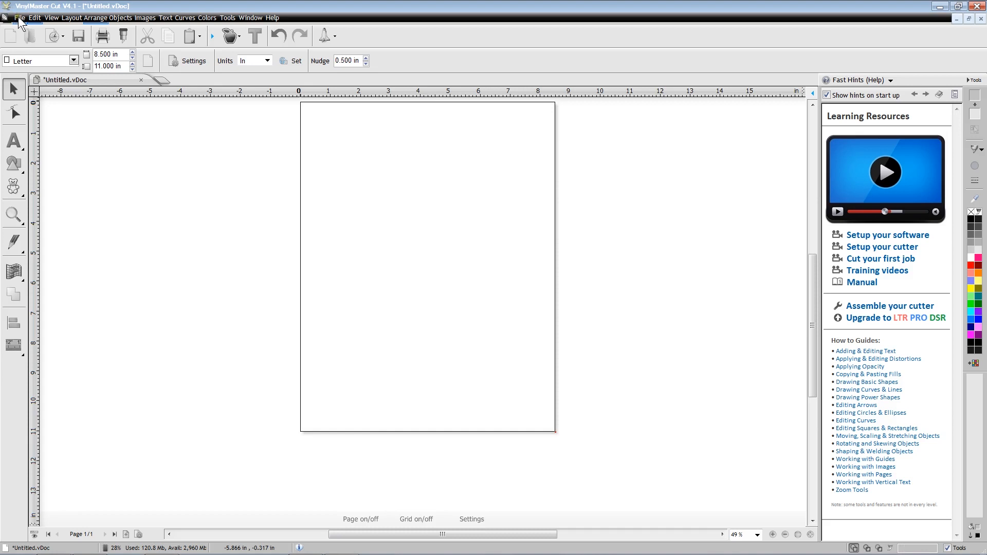
Import bird_AI.ai as editable artwork and place it about 2.83 by 2.44 in at the page's upper-left corner.
click(18, 17)
click(44, 118)
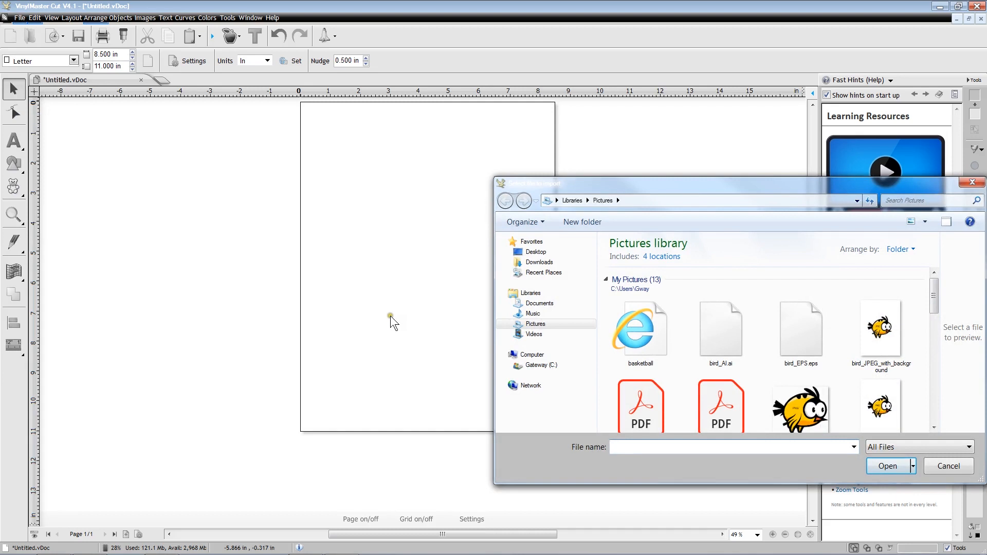
click(722, 338)
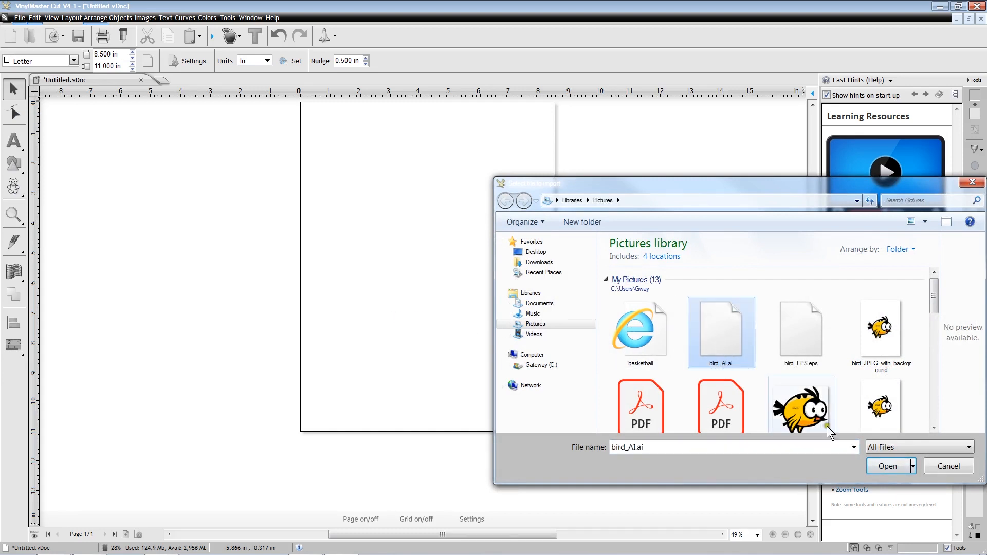
click(889, 466)
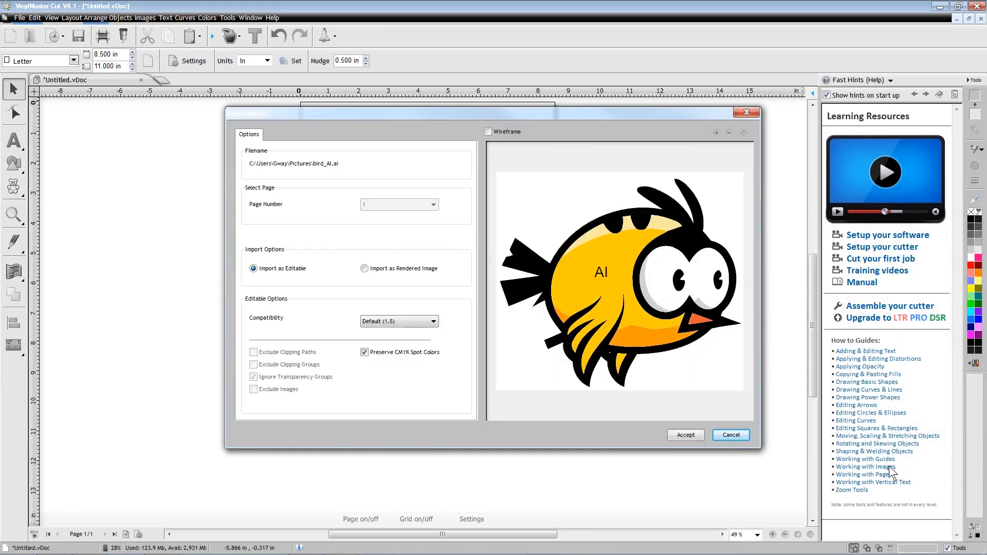
click(684, 436)
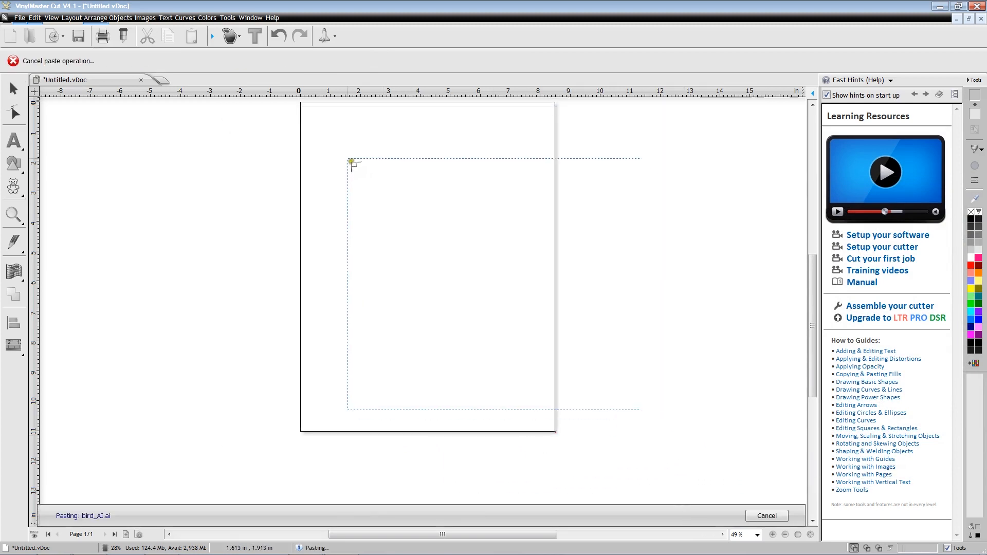
drag(307, 108, 393, 194)
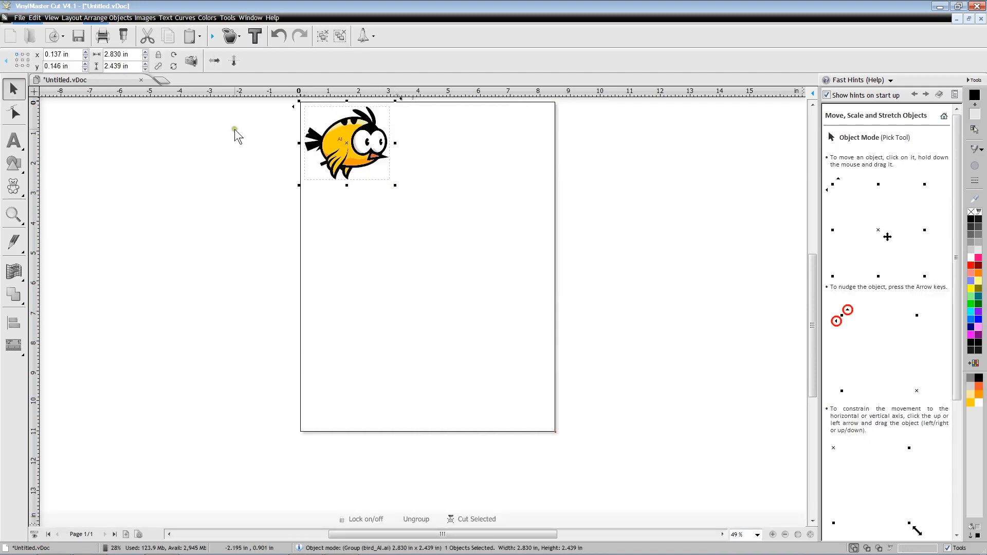
Import bird_EPS.eps as editable artwork and place it about 3.04 by 2.84 in to the right of the AI bird.
click(20, 17)
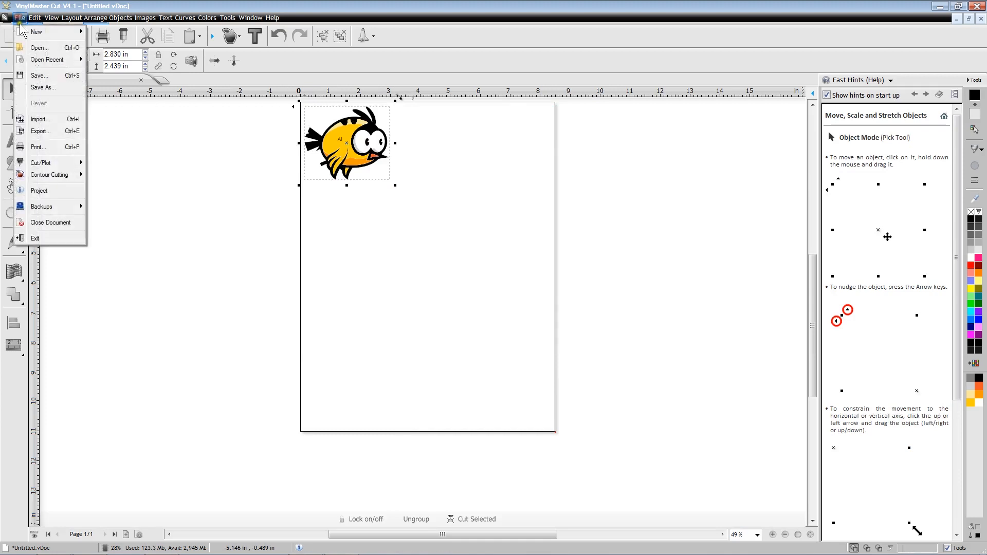
click(49, 117)
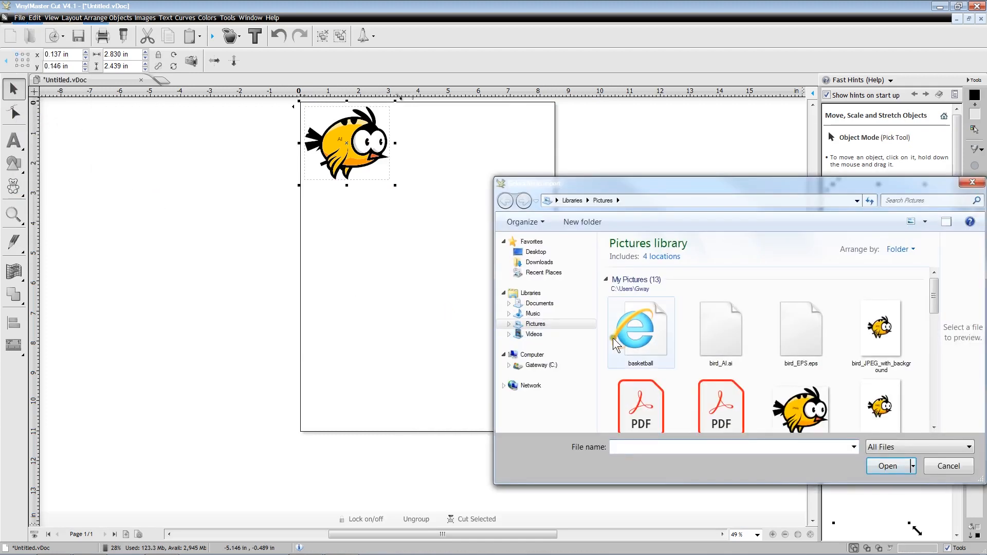
click(797, 347)
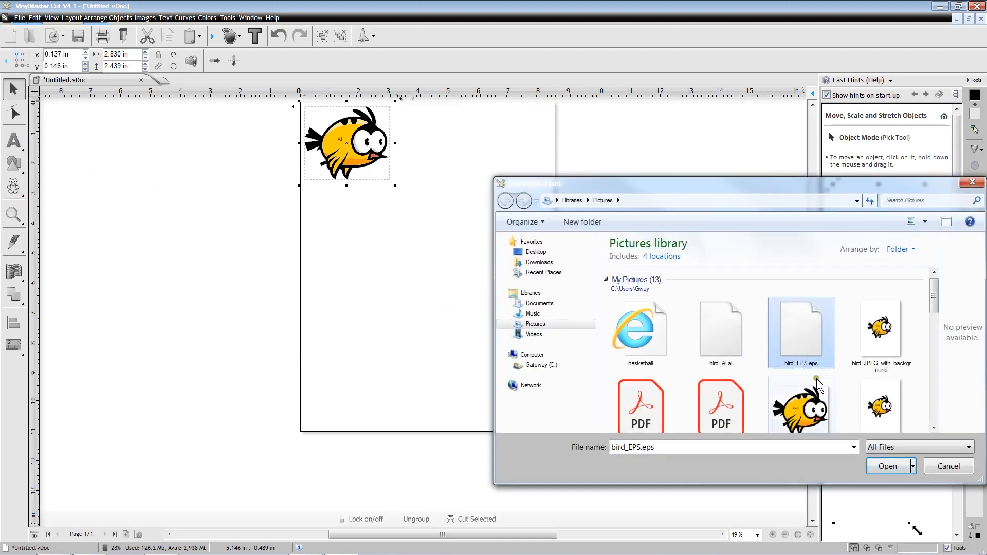
click(887, 465)
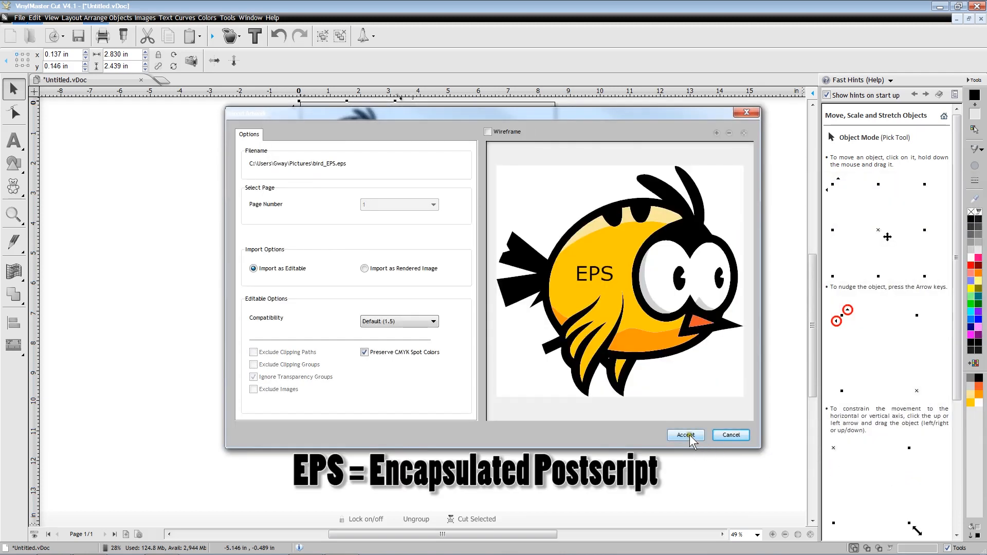
click(689, 435)
drag(404, 108, 494, 203)
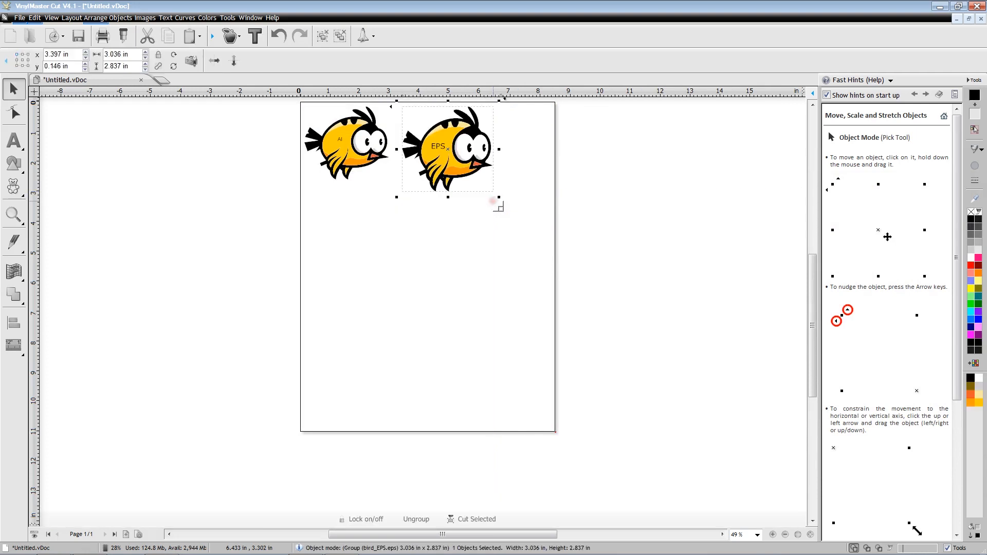
Import bird_JPEG_with_background, place it about 3.42 by 4.84 in, and move it just below the AI bird.
click(19, 18)
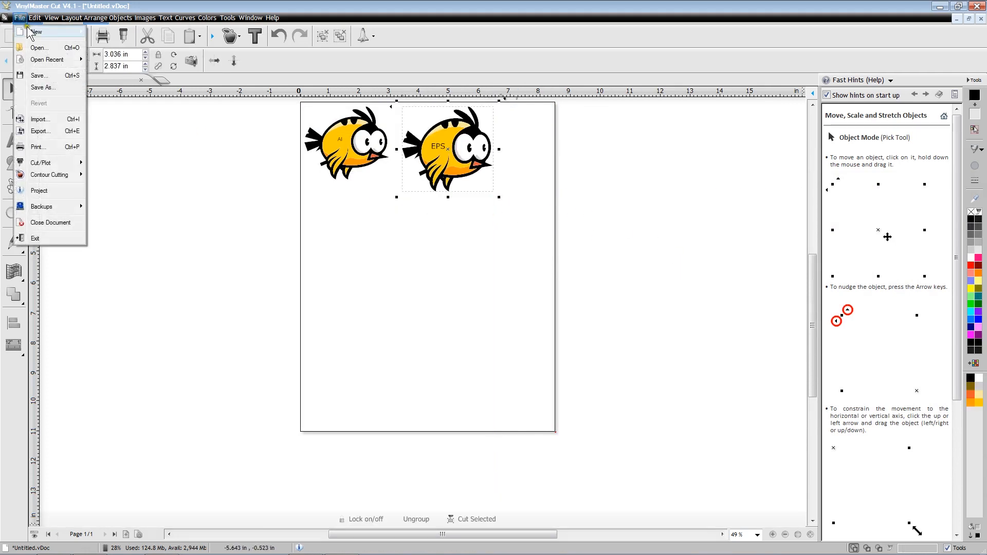
click(30, 117)
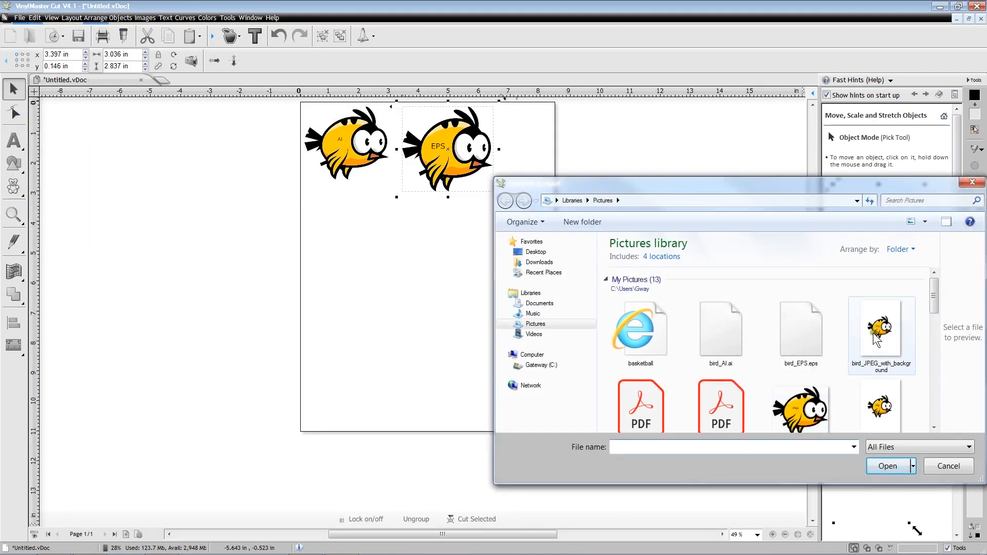
click(888, 343)
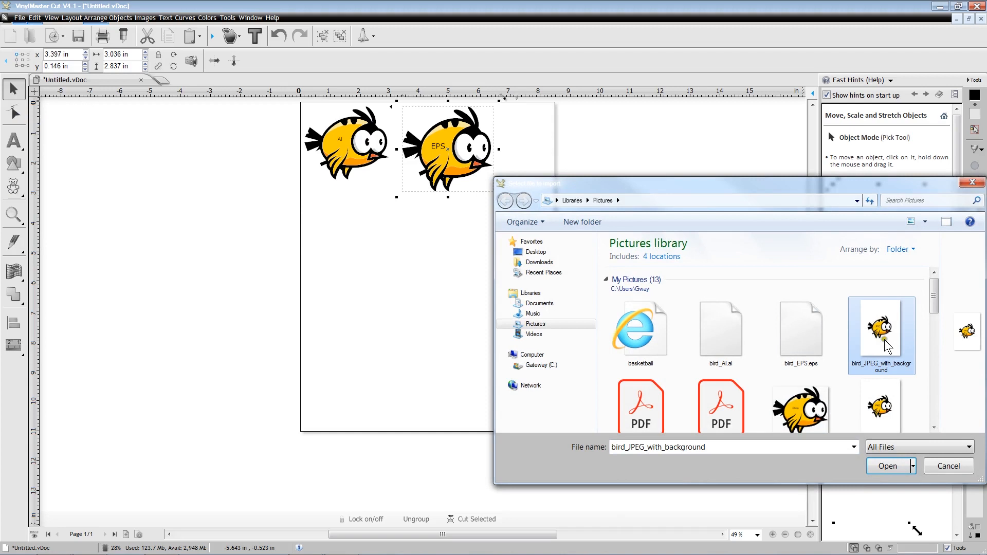
click(892, 466)
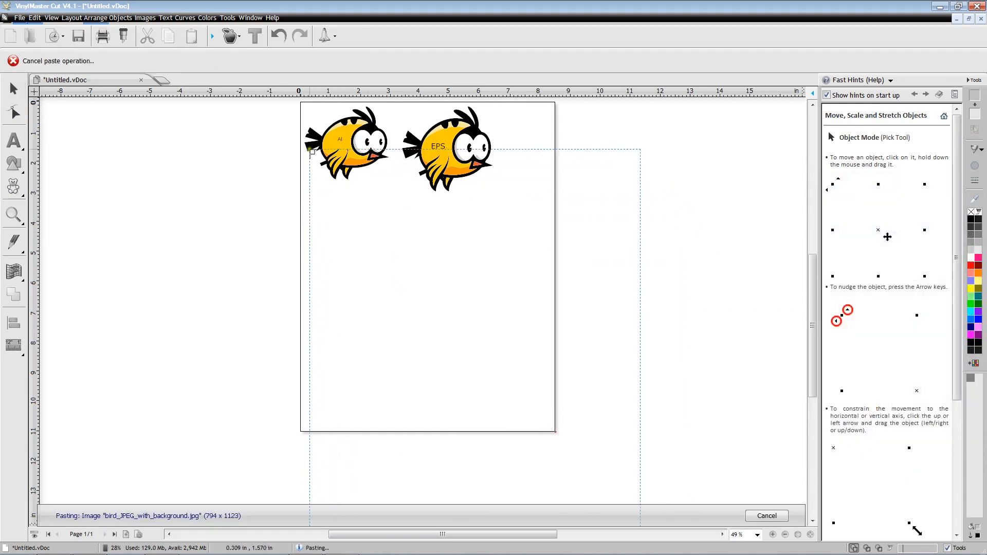
drag(309, 148, 423, 292)
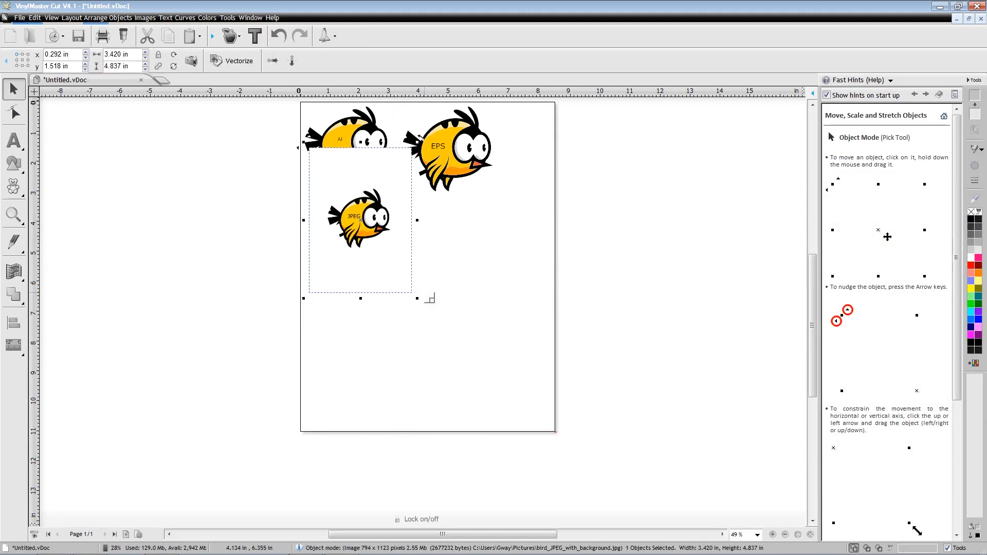
drag(362, 218, 358, 251)
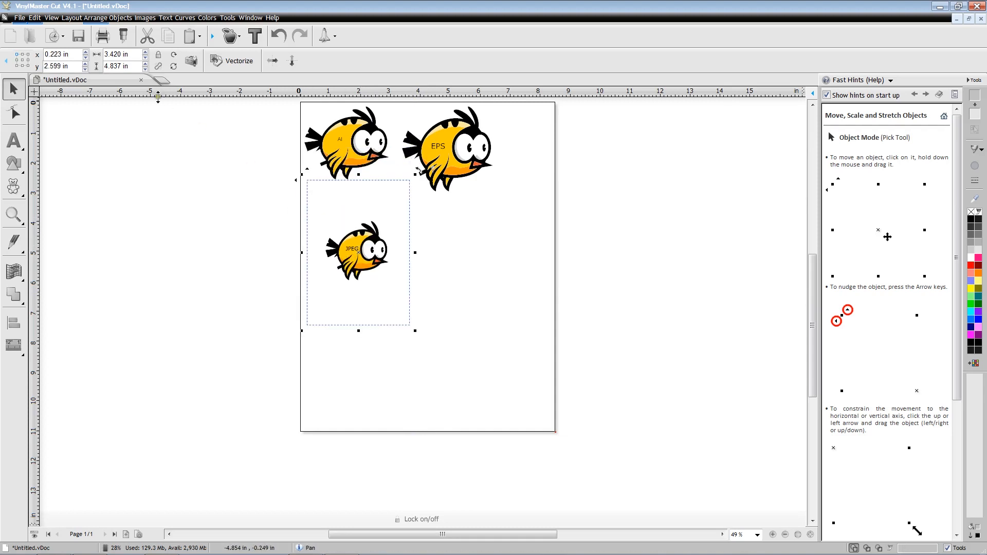
Import bird_PDF_raster as editable, place it about 3.35 by 2.89 in below the JPEG bird, and shift it slightly down.
click(21, 18)
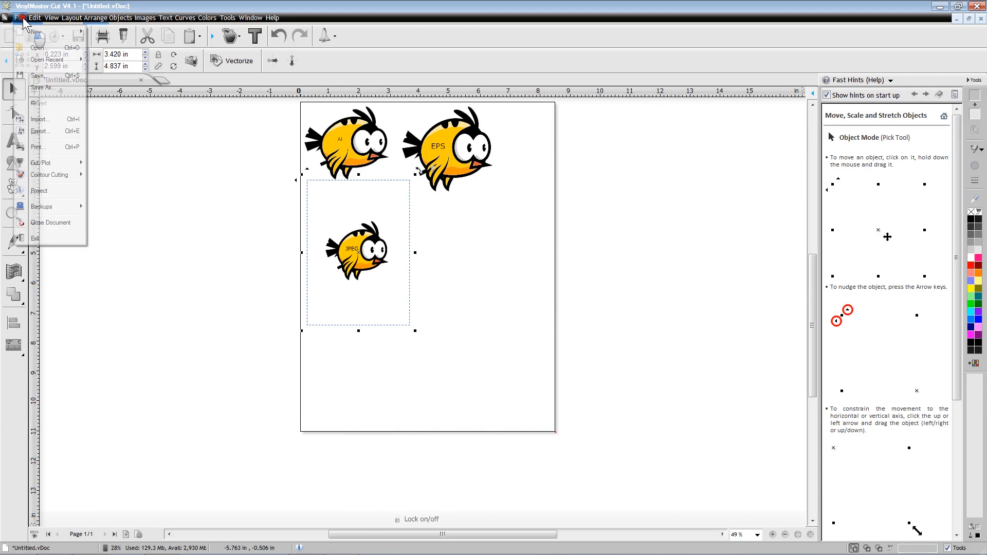
click(45, 120)
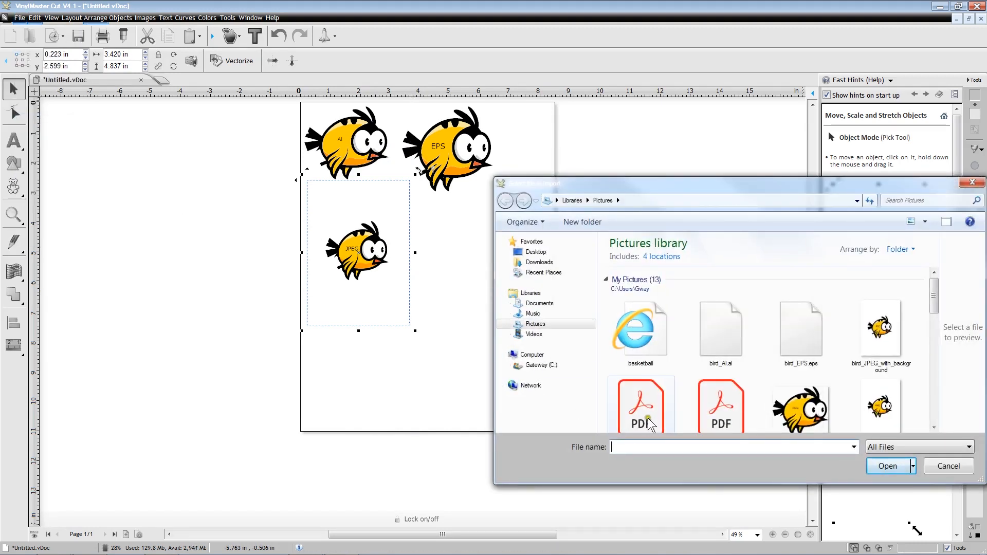
drag(934, 303, 934, 323)
click(643, 368)
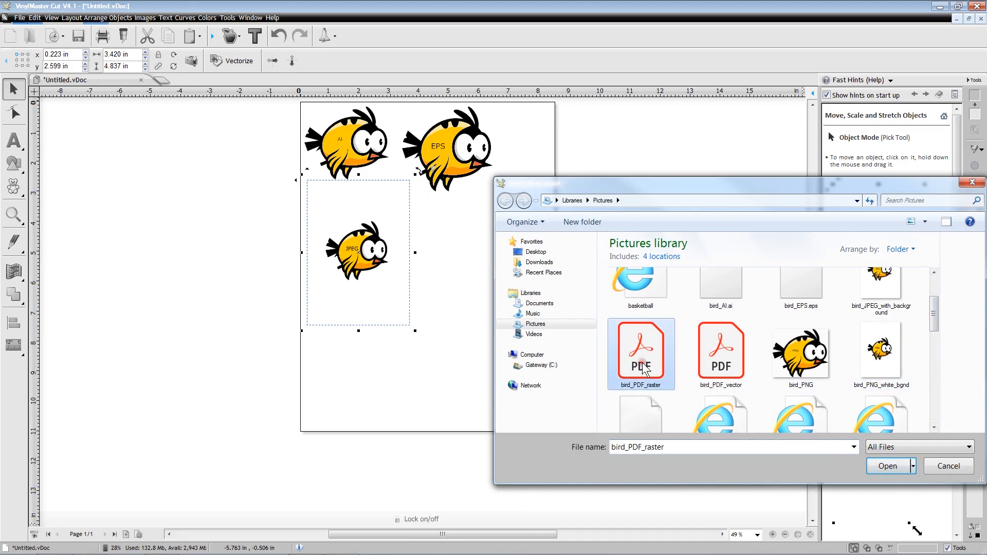
click(888, 465)
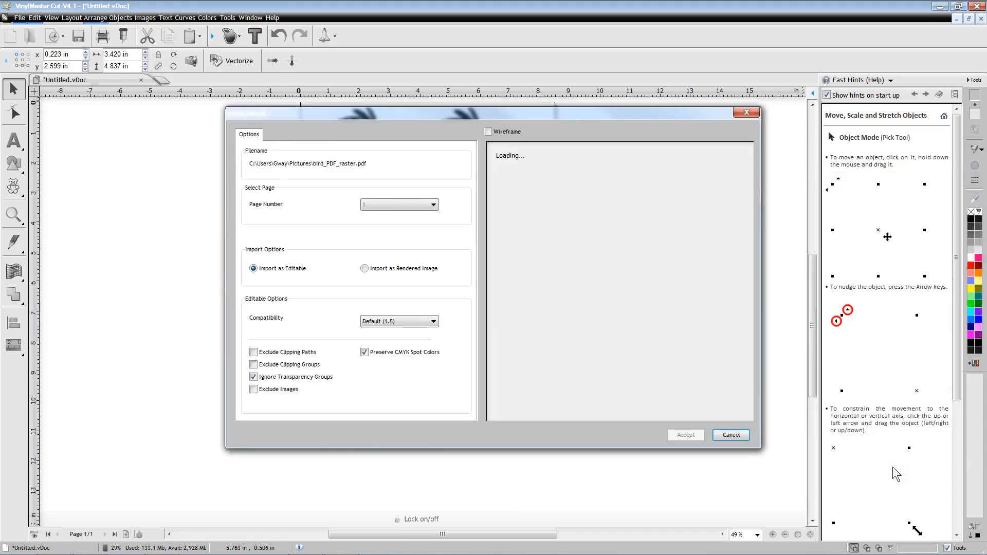
click(691, 435)
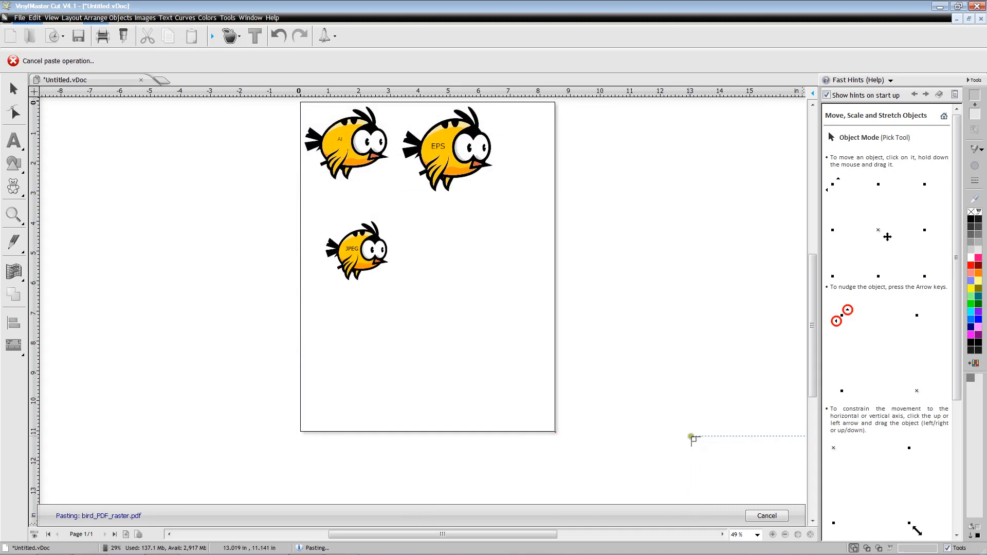
drag(319, 301, 424, 420)
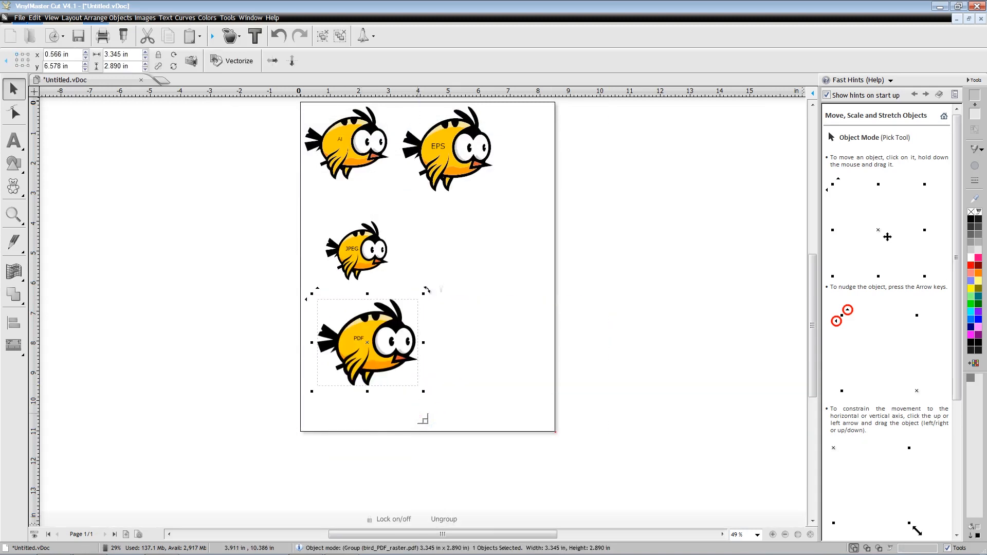
mouse_move(367, 342)
mouse_down()
mouse_move(366, 294)
mouse_move(365, 360)
mouse_up()
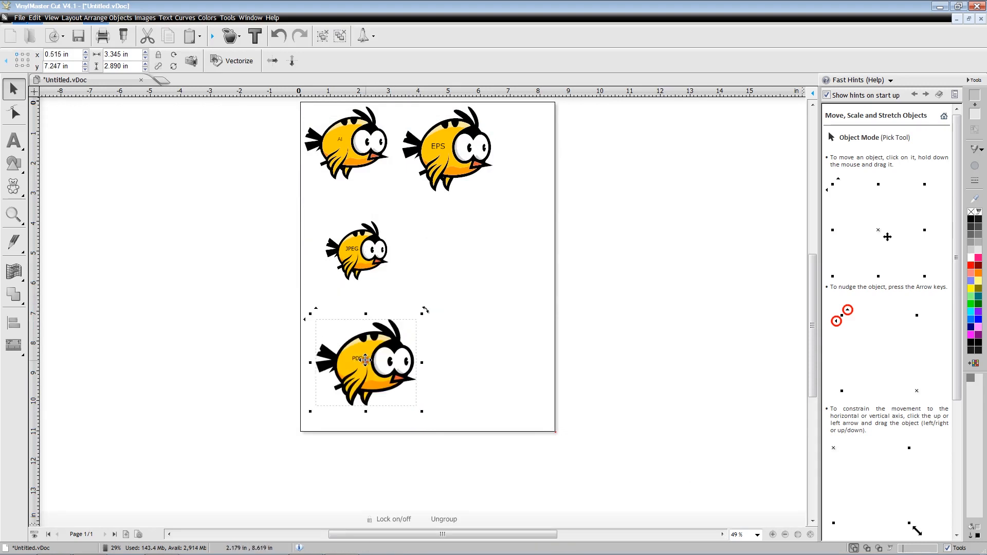
Import bird_PDF_vector as editable artwork and place it about 3.53 by 3.30 in to the right of the raster PDF bird.
click(20, 18)
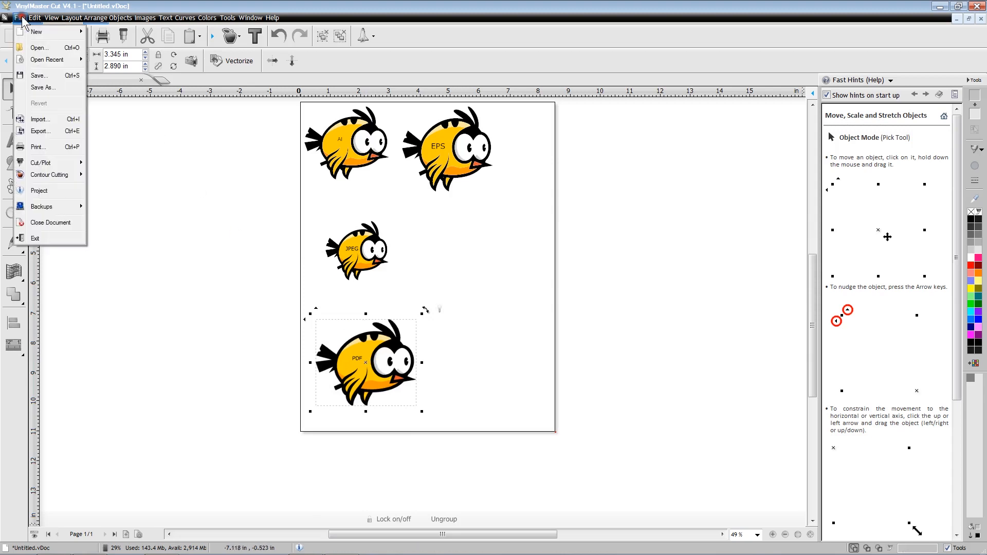
click(40, 119)
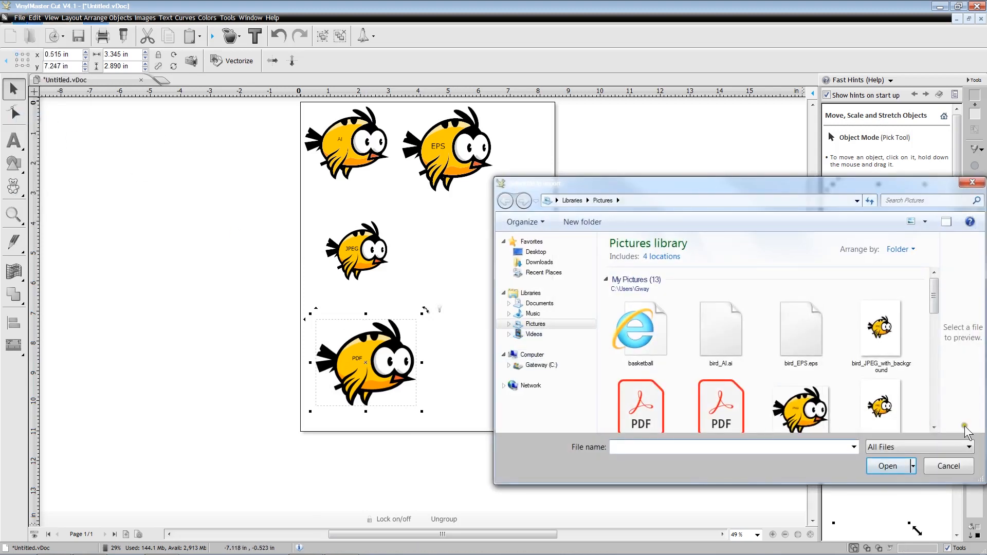
scroll(936, 321, down, 1)
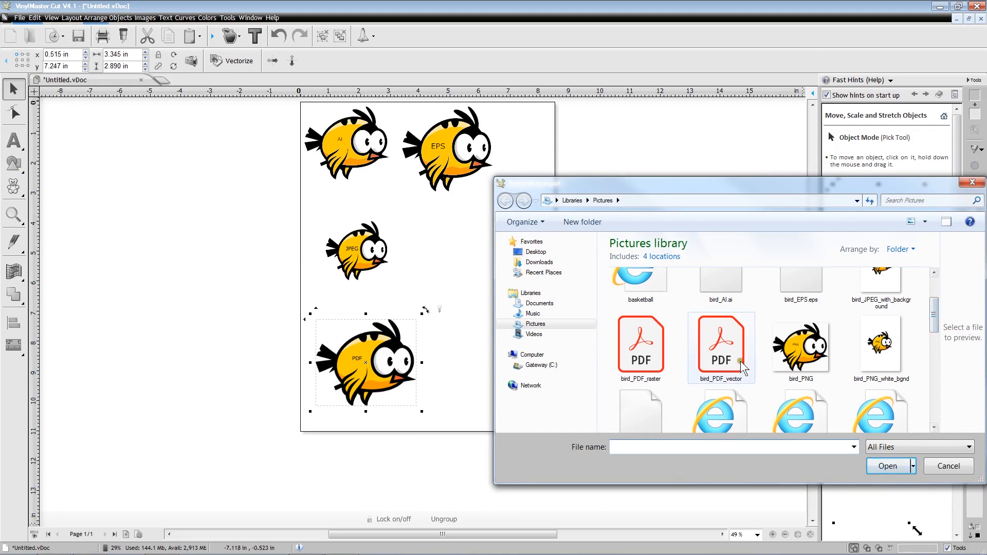
click(729, 354)
click(888, 466)
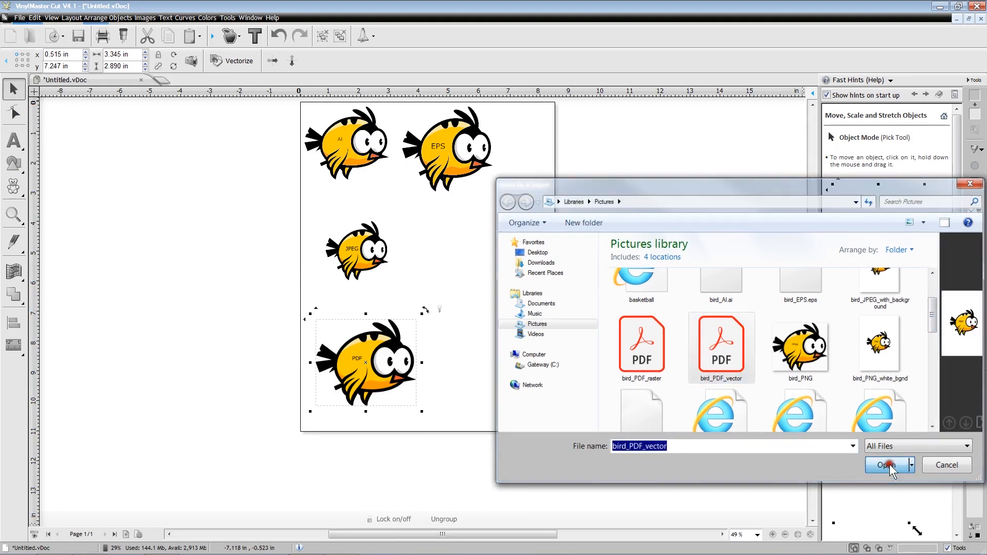
click(689, 436)
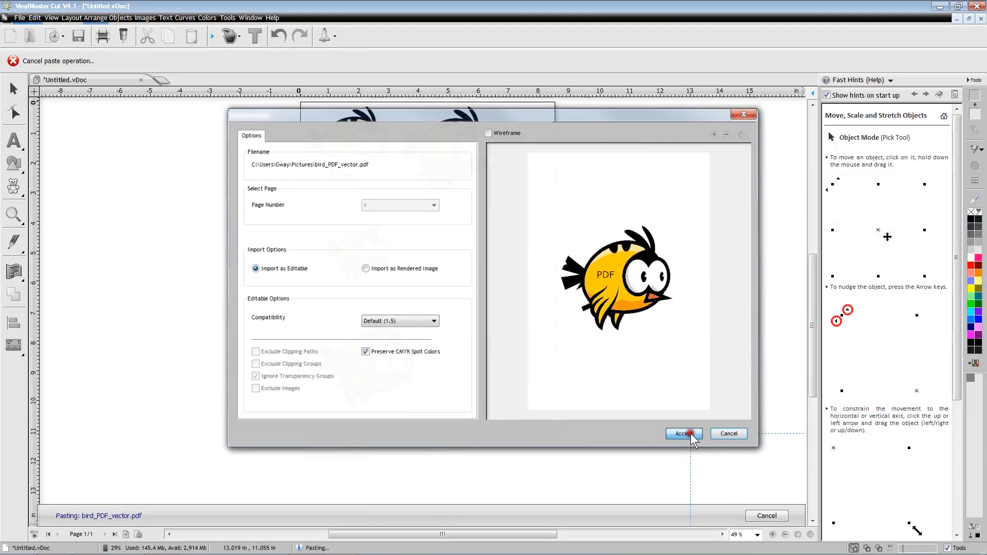
drag(422, 304, 521, 402)
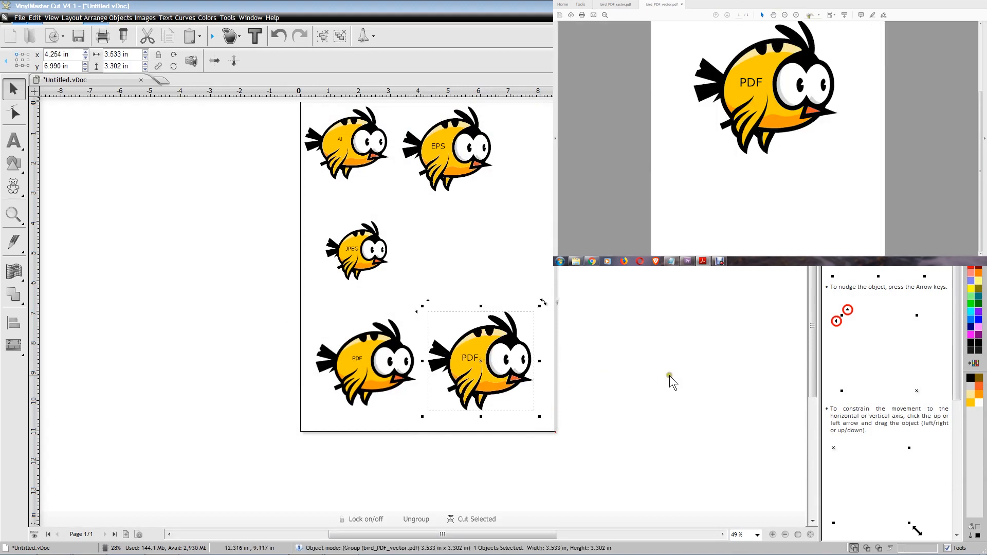
Import bird_PNG and place it about 3.12 by 2.70 in between the EPS bird and the vector PDF bird.
click(19, 18)
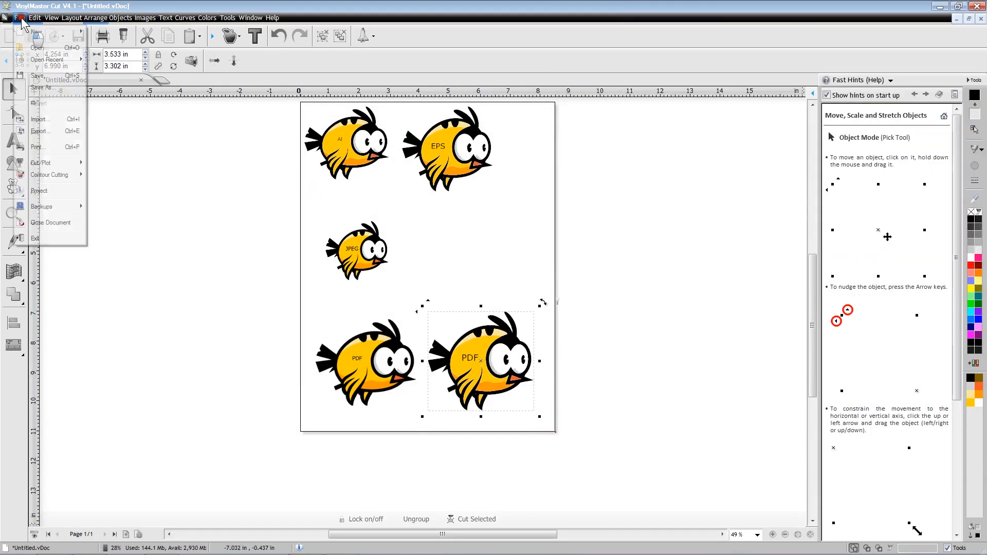
click(41, 119)
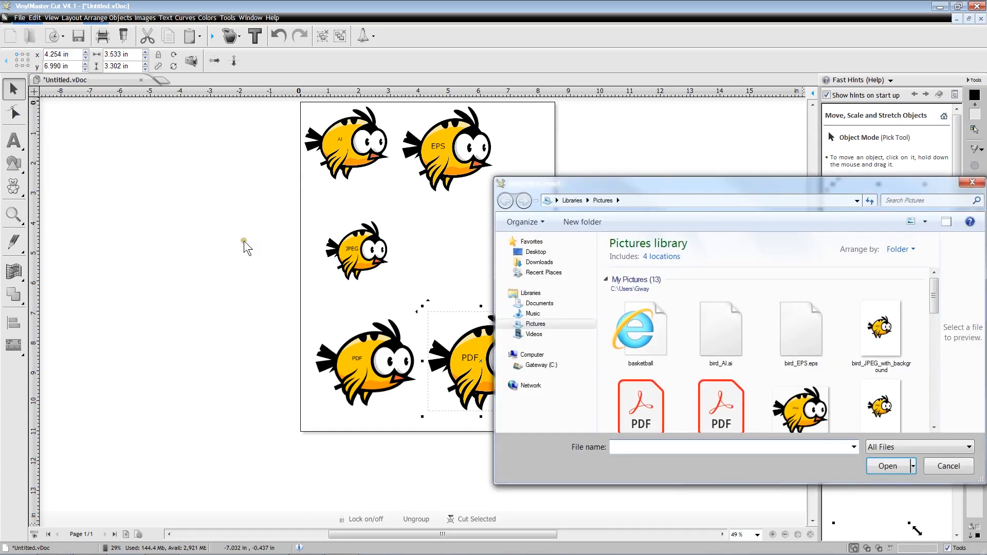
click(934, 429)
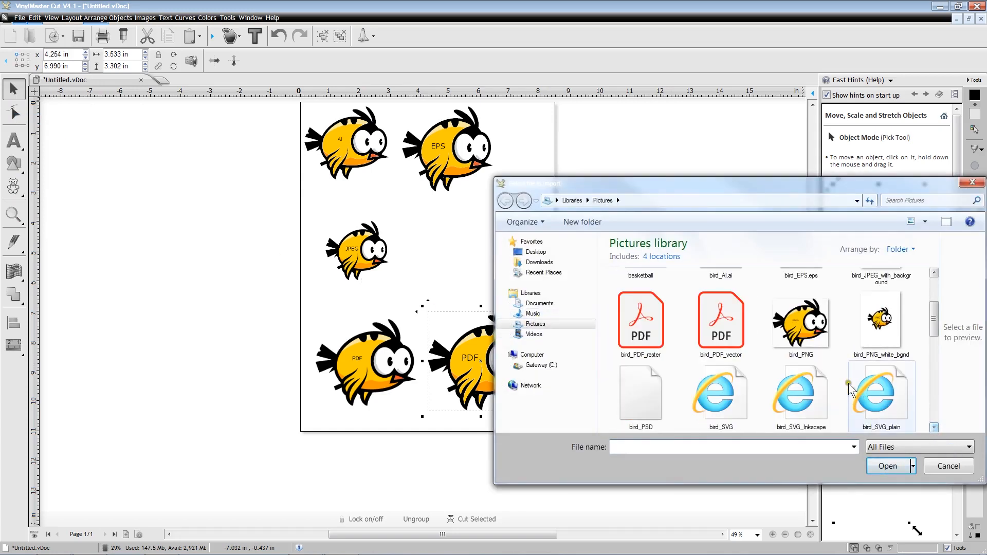
click(811, 343)
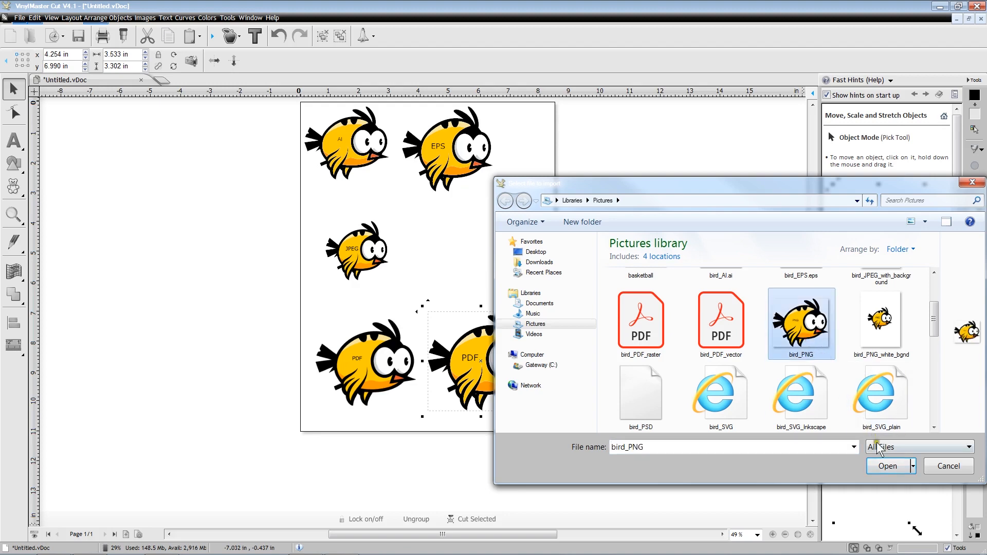
click(887, 465)
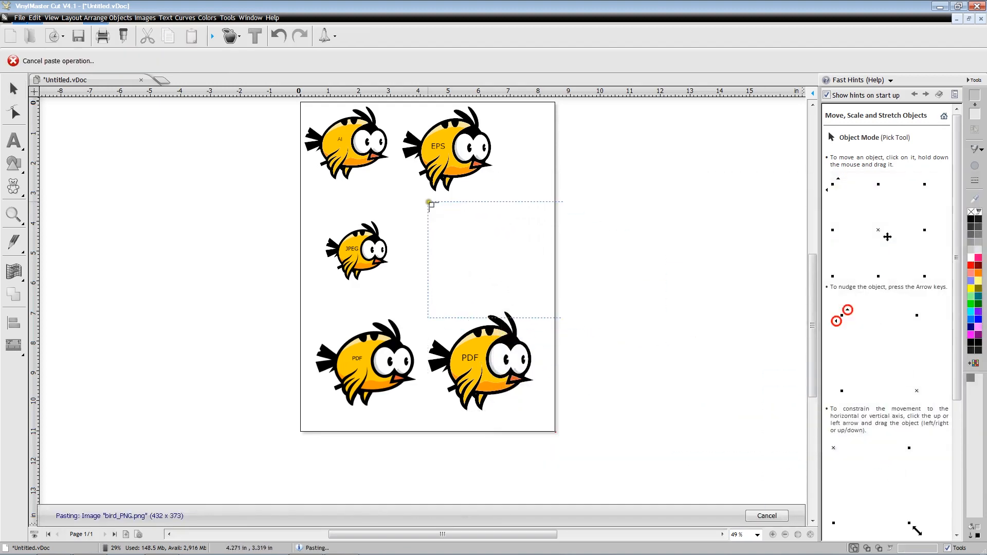
drag(425, 200, 515, 283)
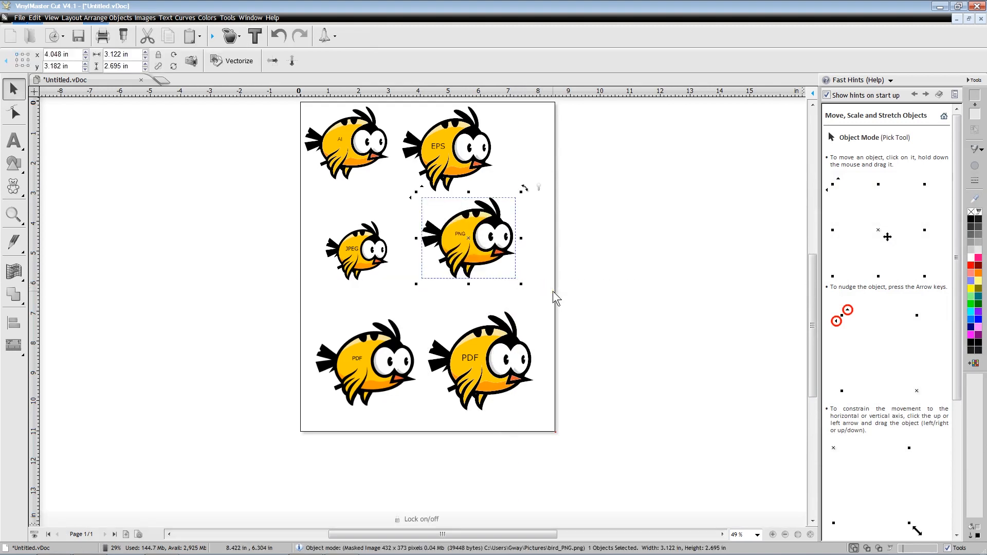
Shrink the EPS bird to about 2.44 by 2.28 in, scale the AI bird down slightly, and move the EPS bird closer to it.
click(438, 149)
drag(492, 194, 478, 180)
click(338, 142)
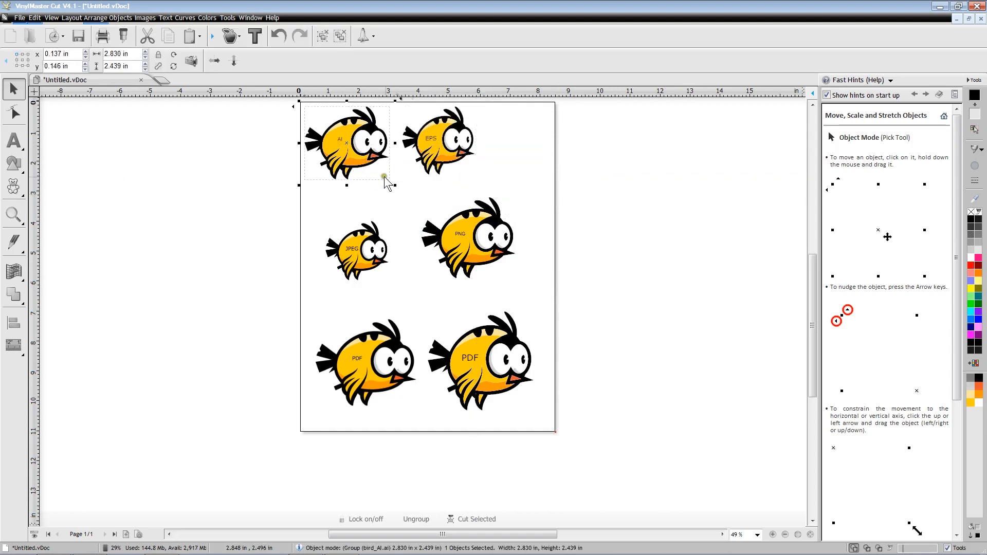
drag(394, 184, 383, 180)
click(438, 139)
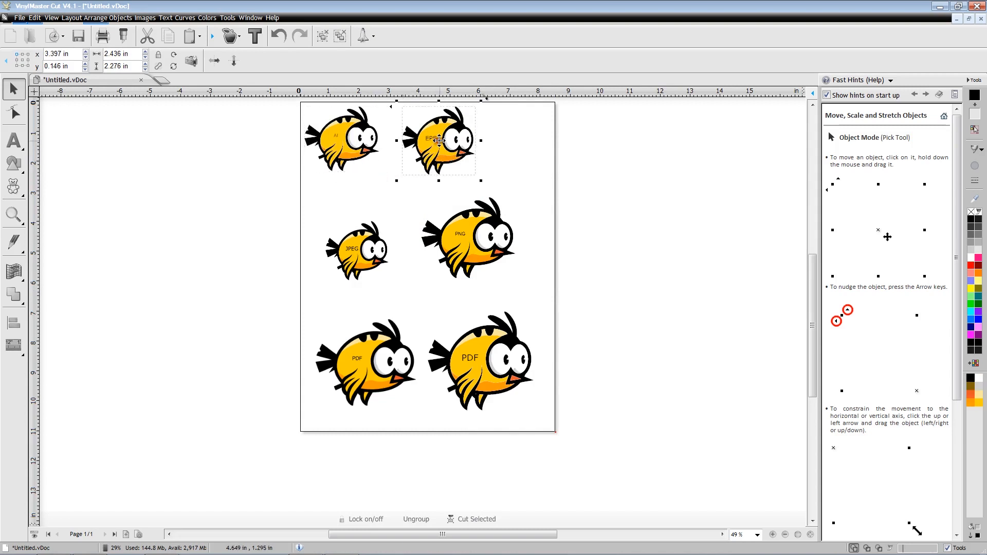
drag(439, 140, 424, 141)
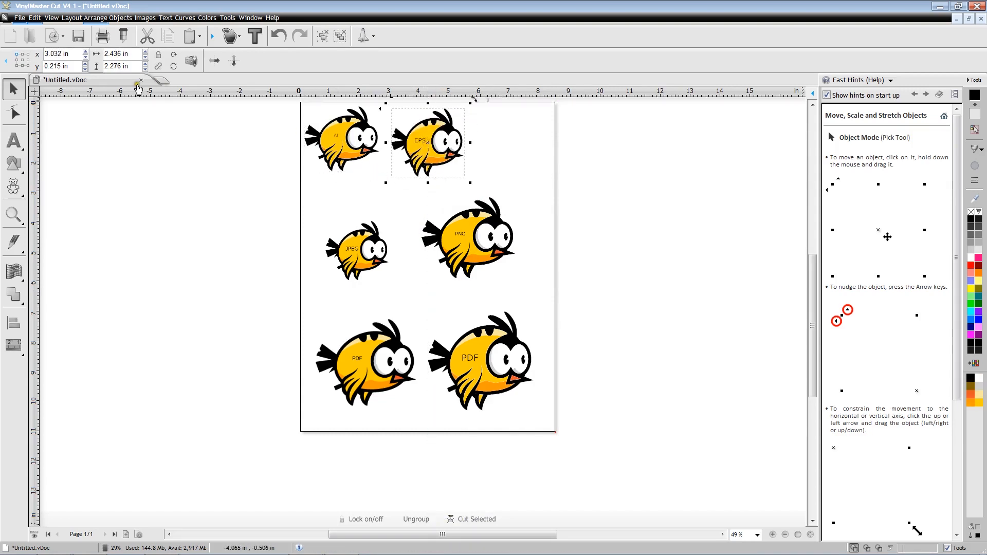
Import bird_SVG and place it about 2.32 by 2.00 in to the right of the EPS bird.
click(20, 18)
click(36, 121)
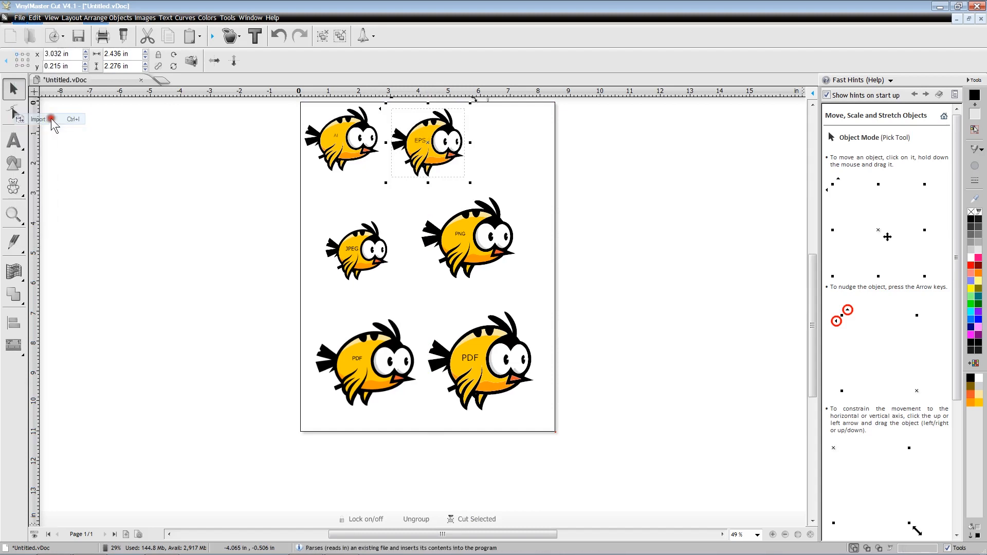
scroll(931, 430, down, 3)
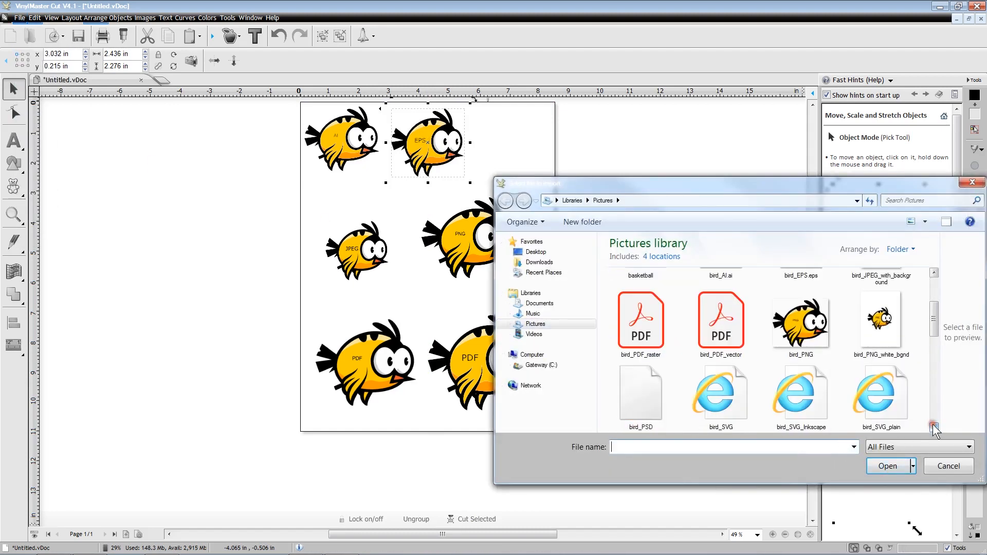
click(722, 397)
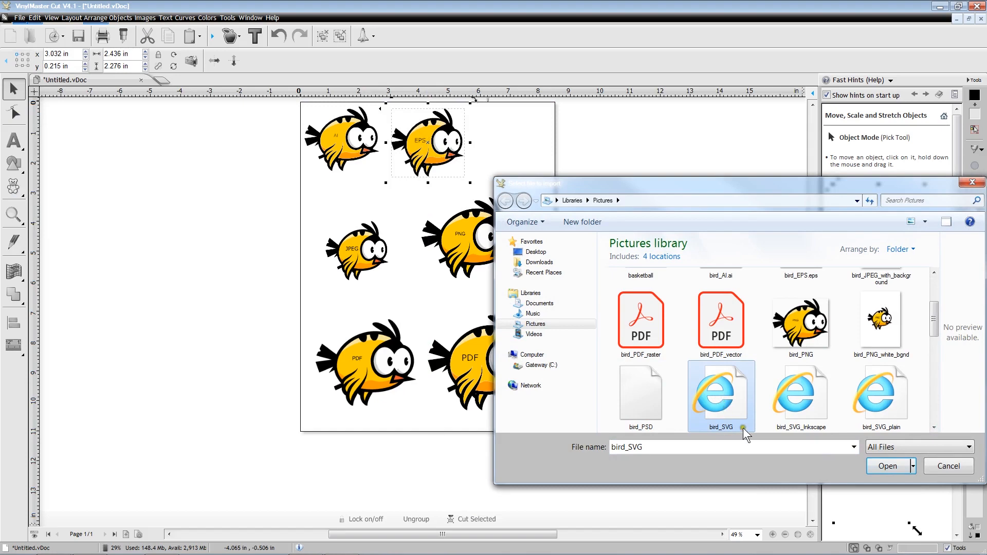
click(884, 466)
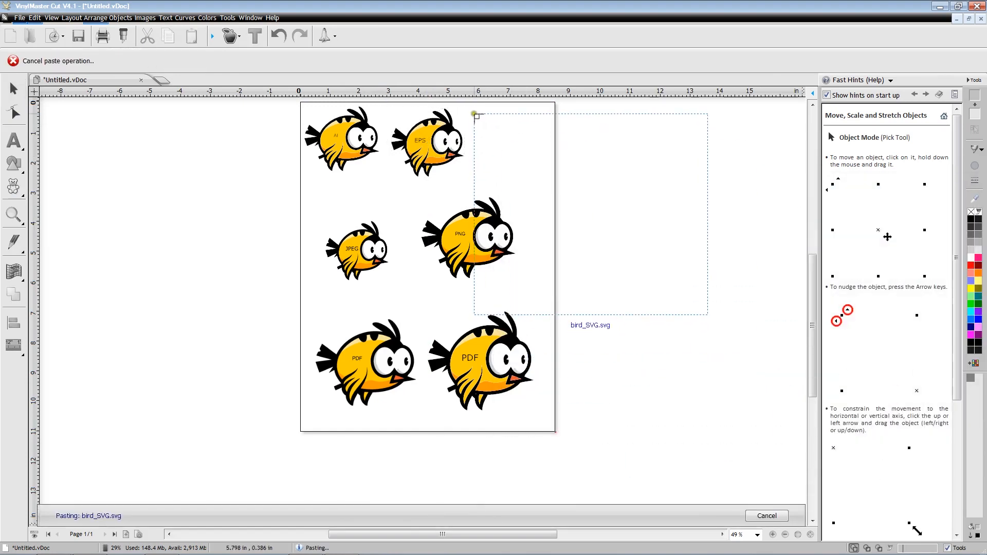
drag(473, 110, 542, 189)
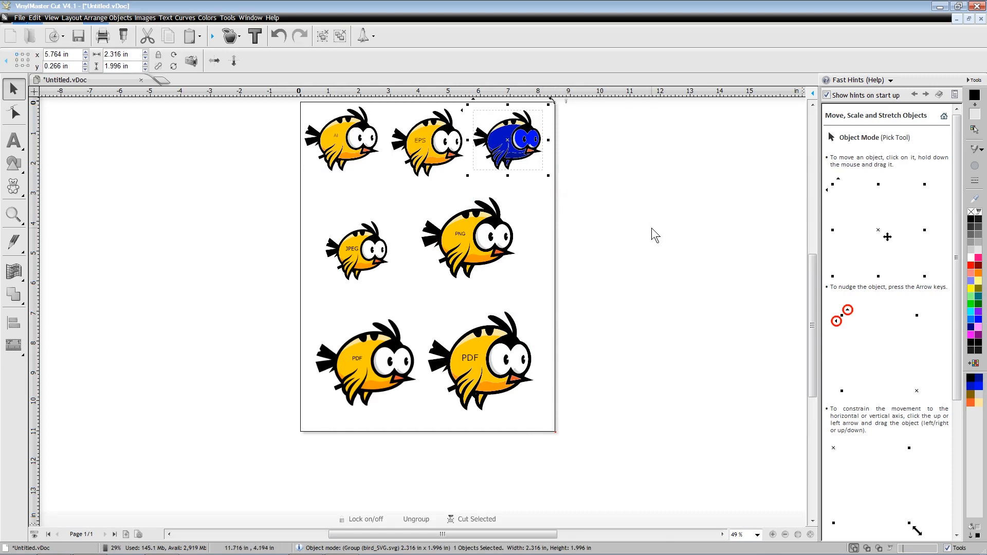
click(637, 226)
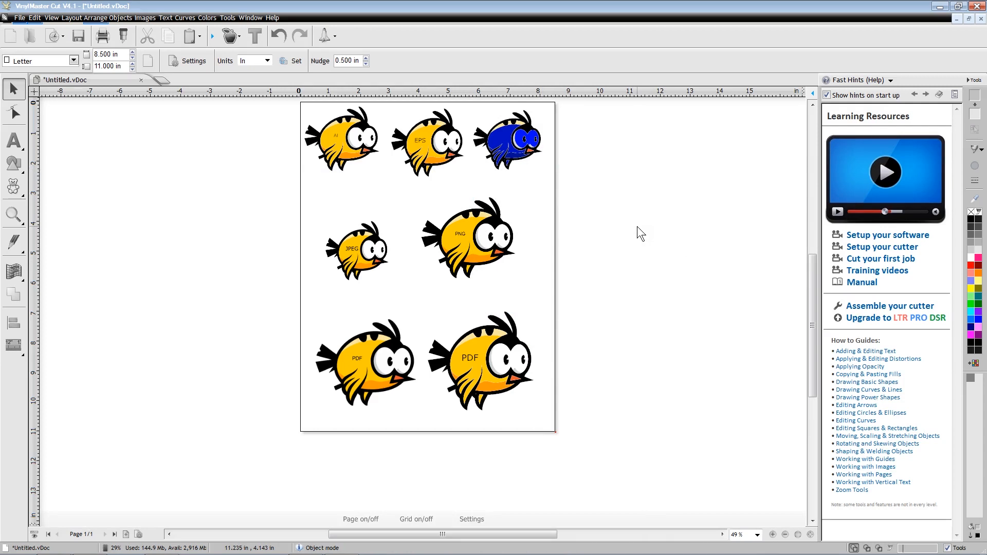
Compare the imported birds by switching twice between the outline view and the solid view.
click(868, 548)
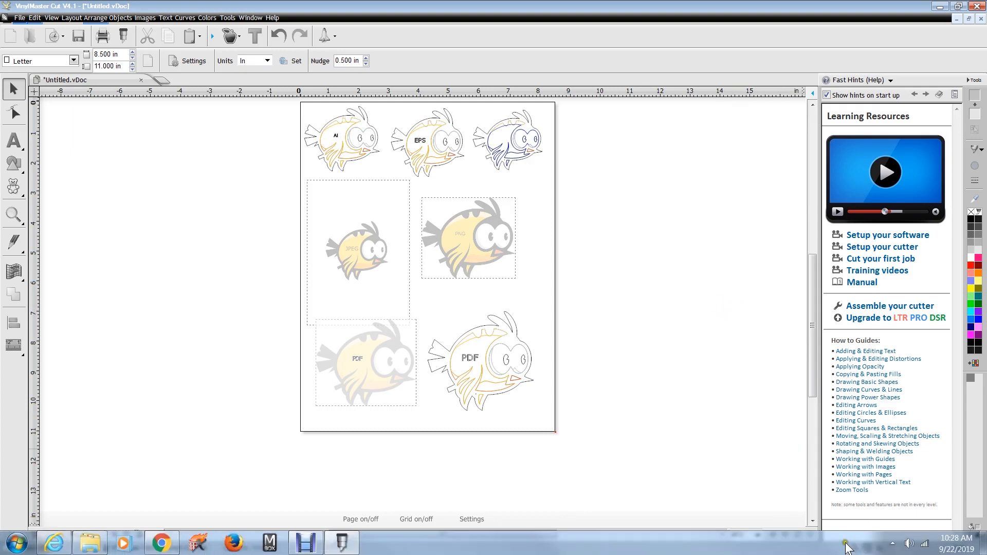
click(854, 547)
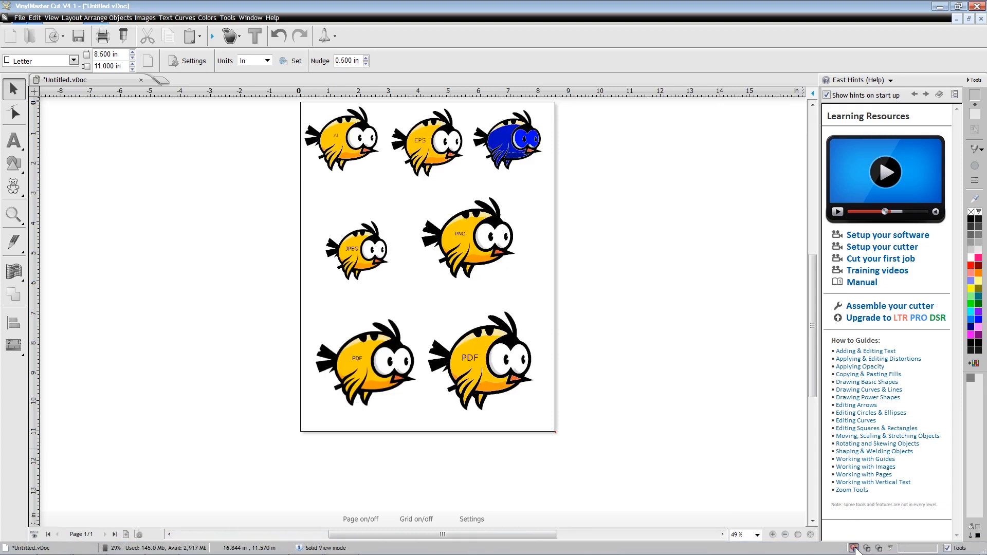
click(869, 548)
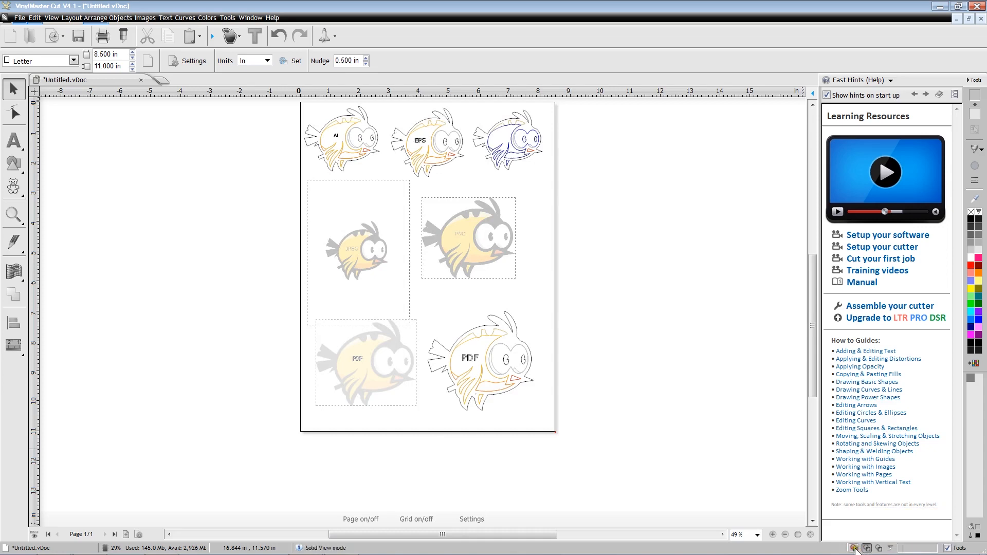
click(854, 548)
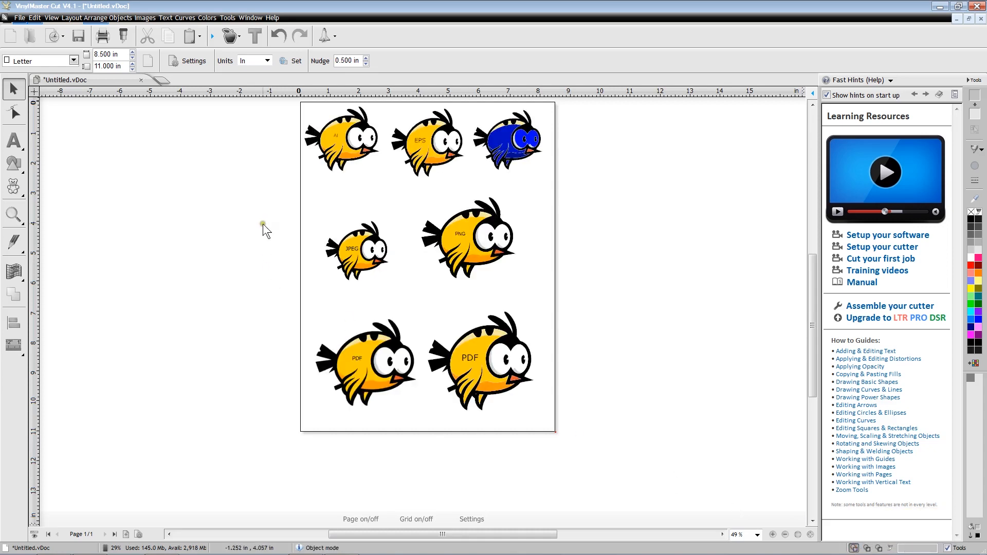
Clear the page by cutting the SVG, JPEG, PNG and both PDF birds, and select the AI and EPS birds for removal.
click(267, 110)
drag(268, 110, 590, 433)
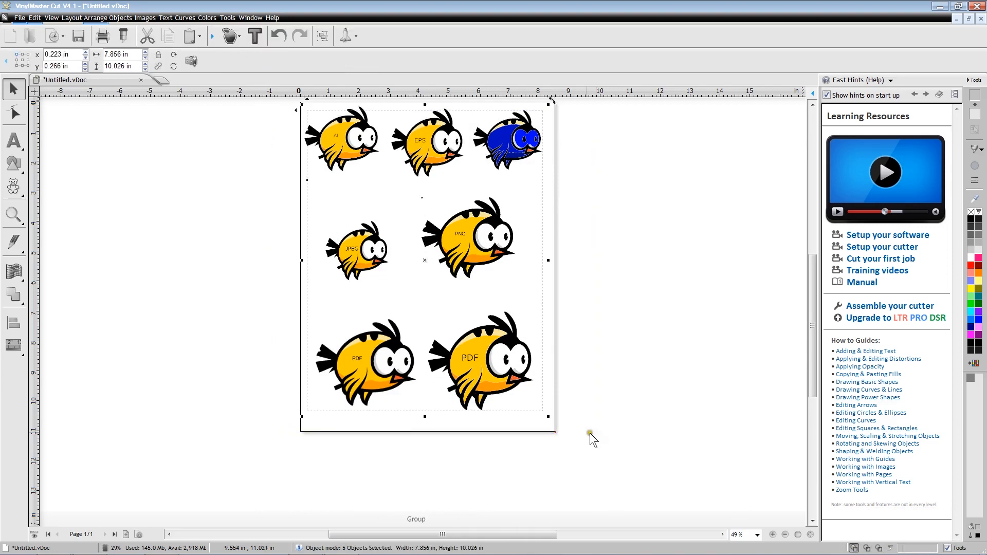
click(35, 17)
click(60, 60)
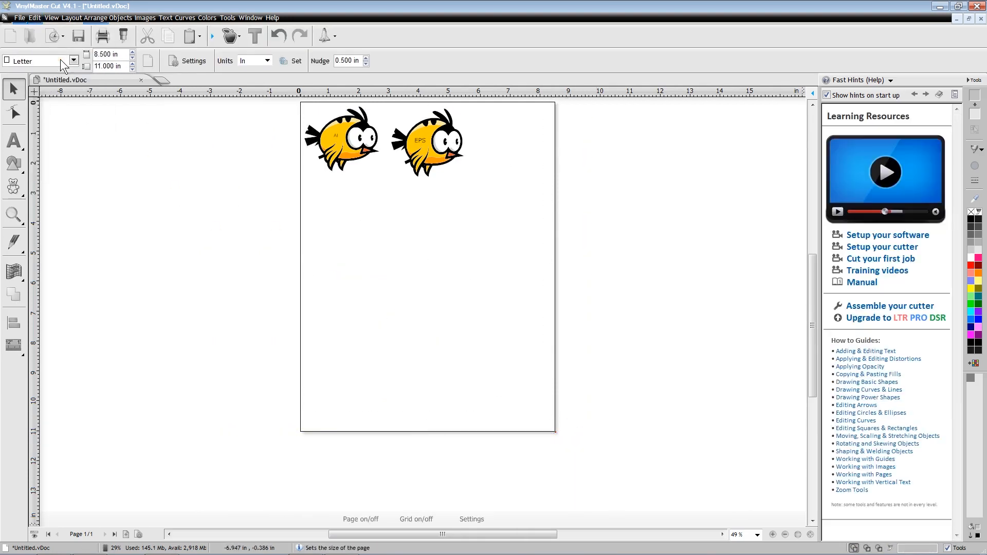
drag(215, 106, 480, 180)
click(34, 18)
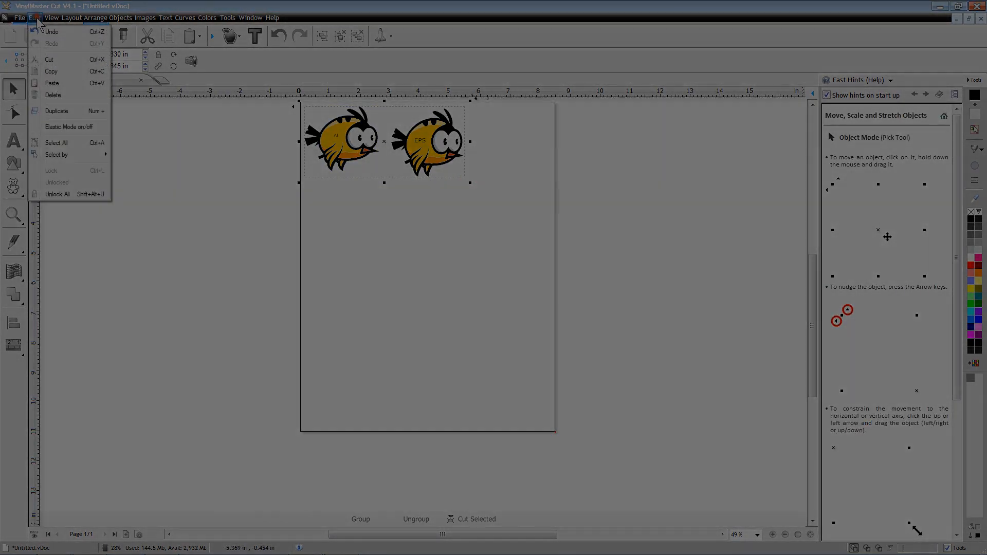